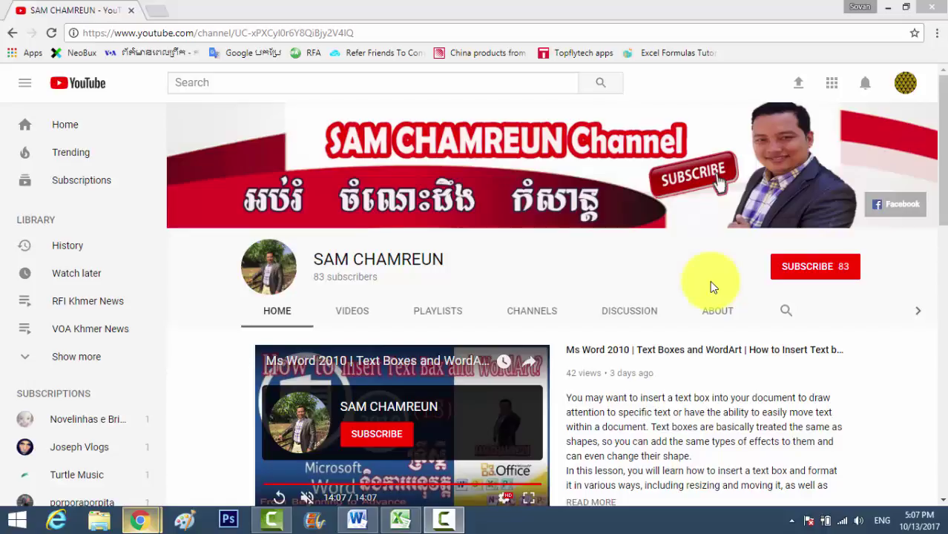
# - Switch from Chrome to the Excel workbook with the 20000, 60-month loan table
pyautogui.click(400, 519)
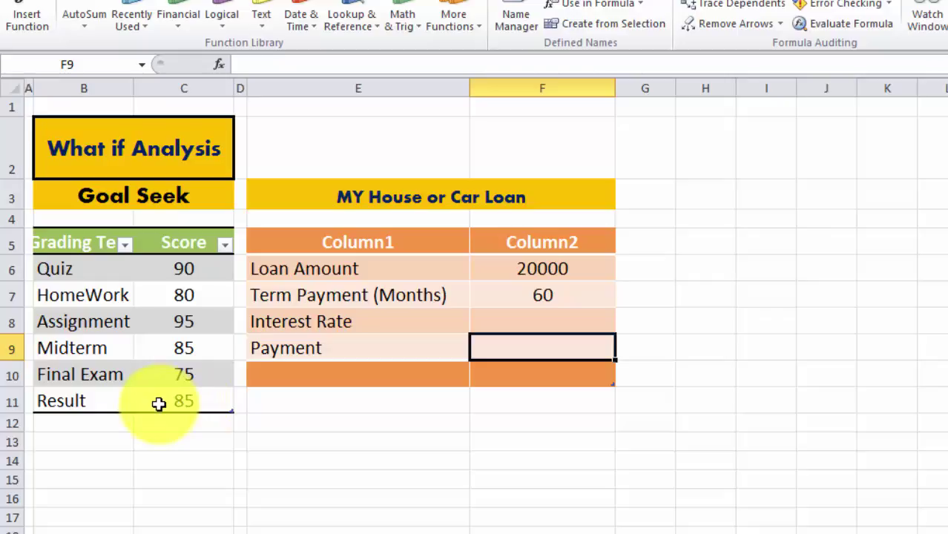
pyautogui.moveTo(178, 347); pyautogui.dragTo(171, 267)
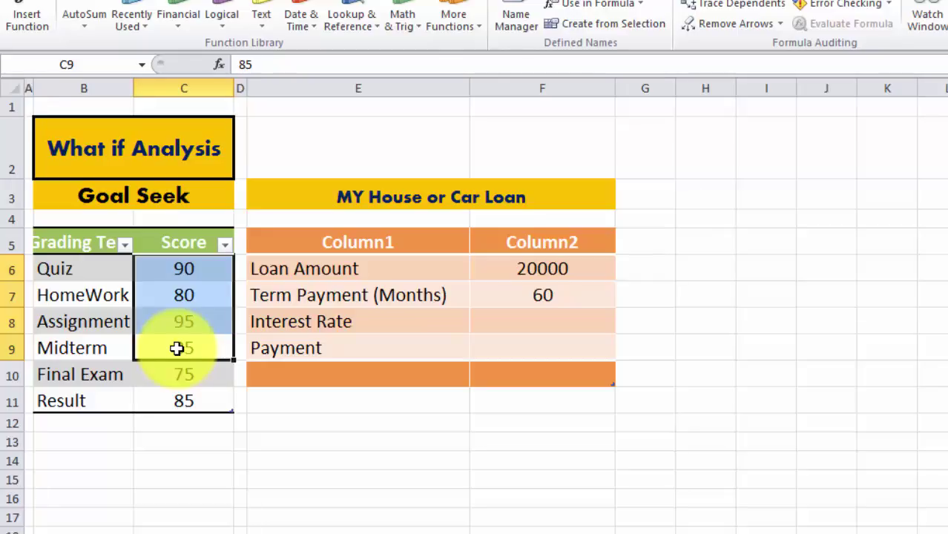
pyautogui.moveTo(176, 266); pyautogui.dragTo(167, 347)
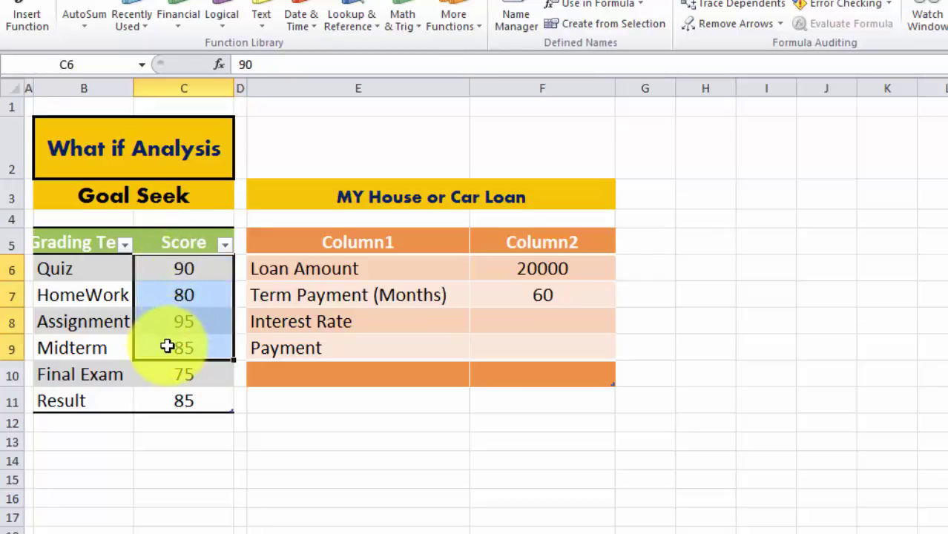
pyautogui.click(171, 406)
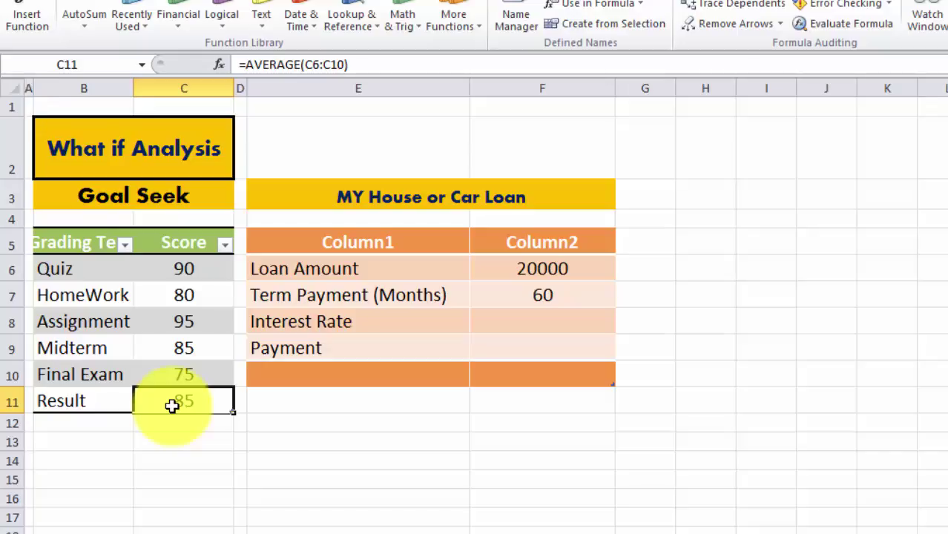
pyautogui.moveTo(94, 374); pyautogui.dragTo(193, 375)
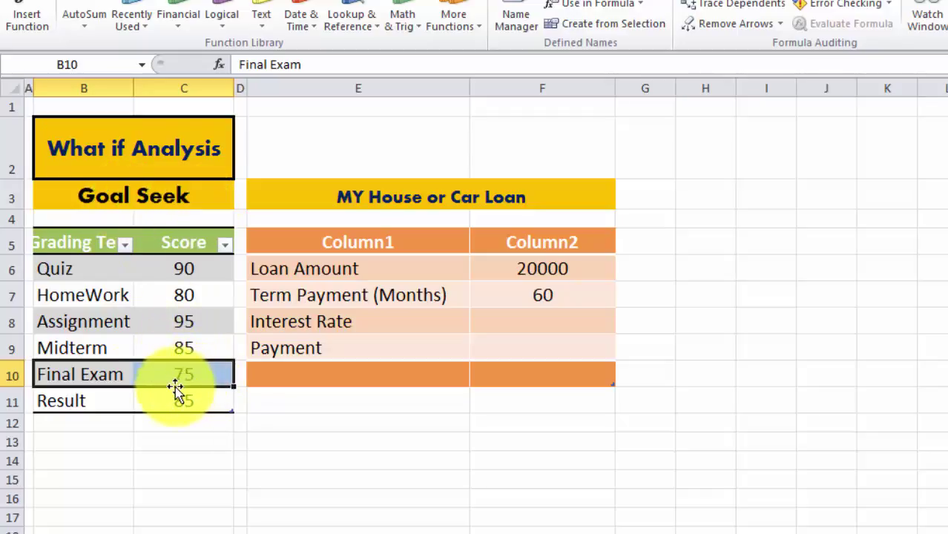
pyautogui.click(210, 377)
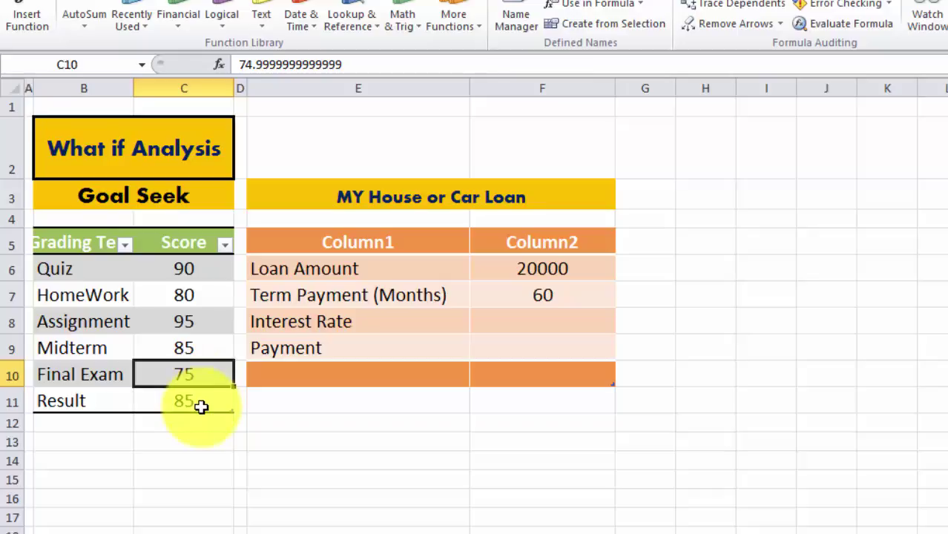
pyautogui.moveTo(78, 402); pyautogui.dragTo(178, 404)
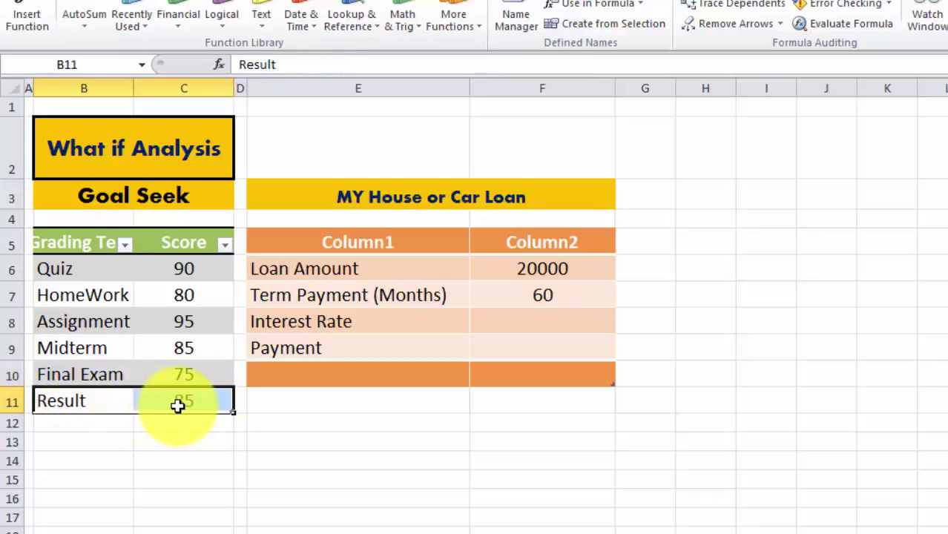
pyautogui.click(175, 436)
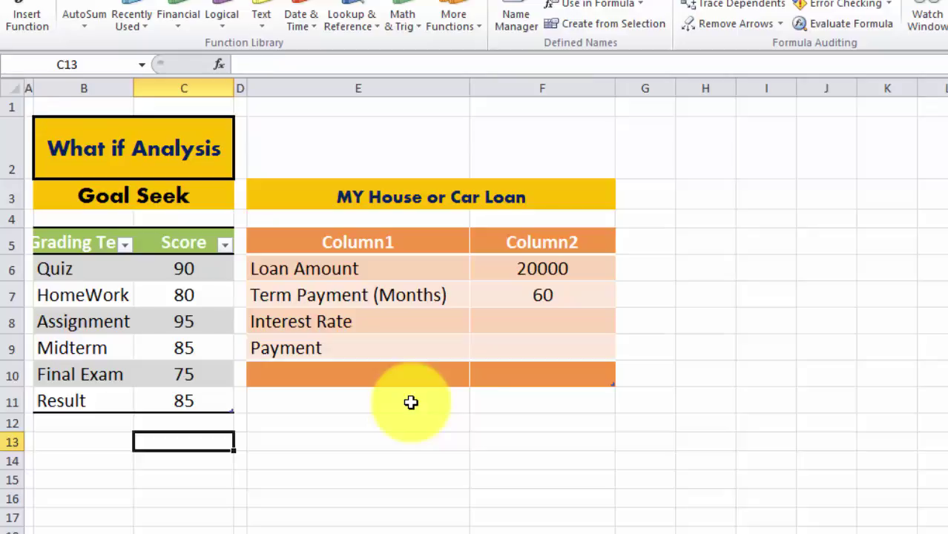
pyautogui.click(507, 275)
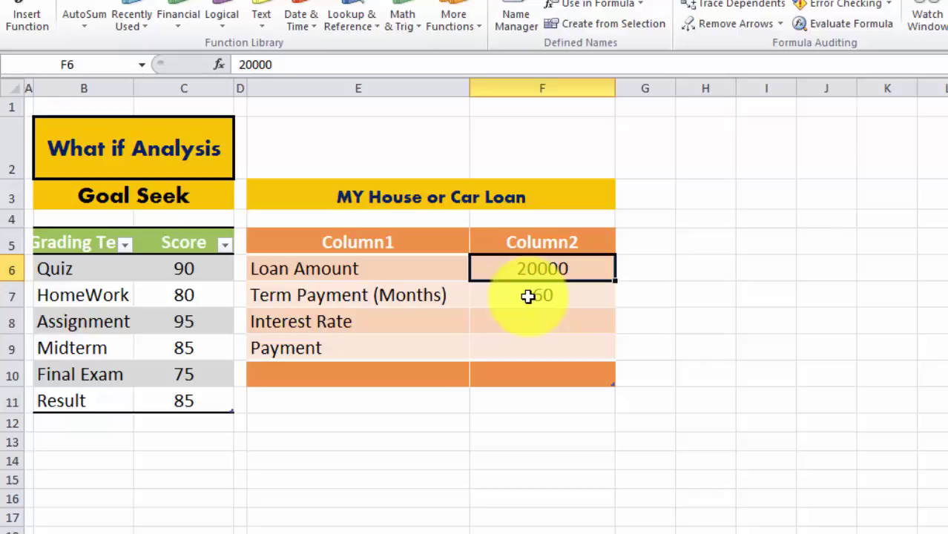
pyautogui.click(527, 296)
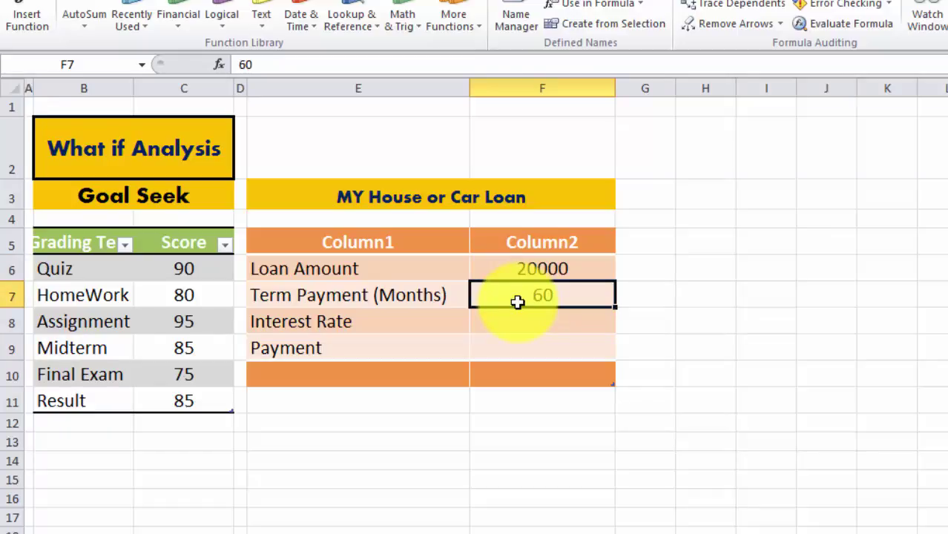
# - Enter =F6/F7 in F12 to divide the loan amount by the term, giving 333.3333333
pyautogui.click(496, 423)
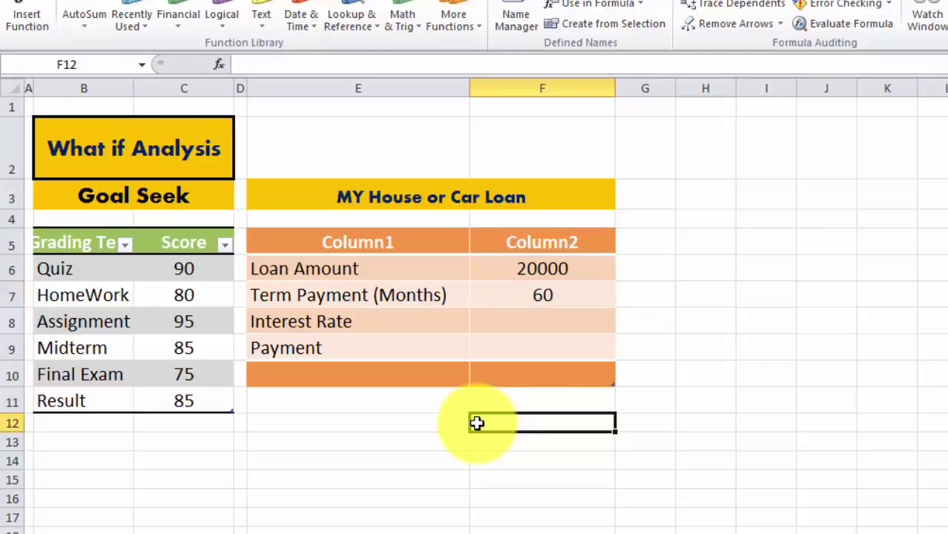
pyautogui.write('=')
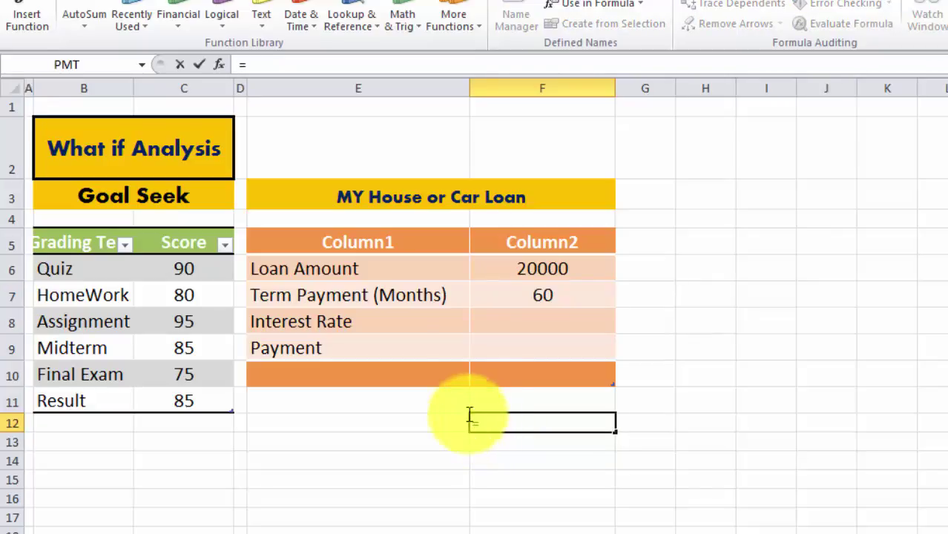
pyautogui.click(545, 275)
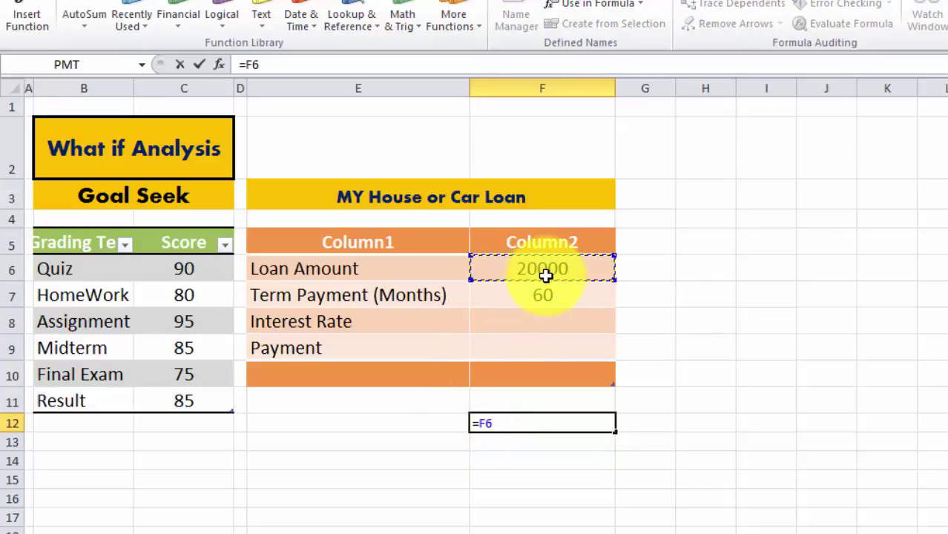
pyautogui.write('/')
pyautogui.click(559, 289)
pyautogui.press('Return')
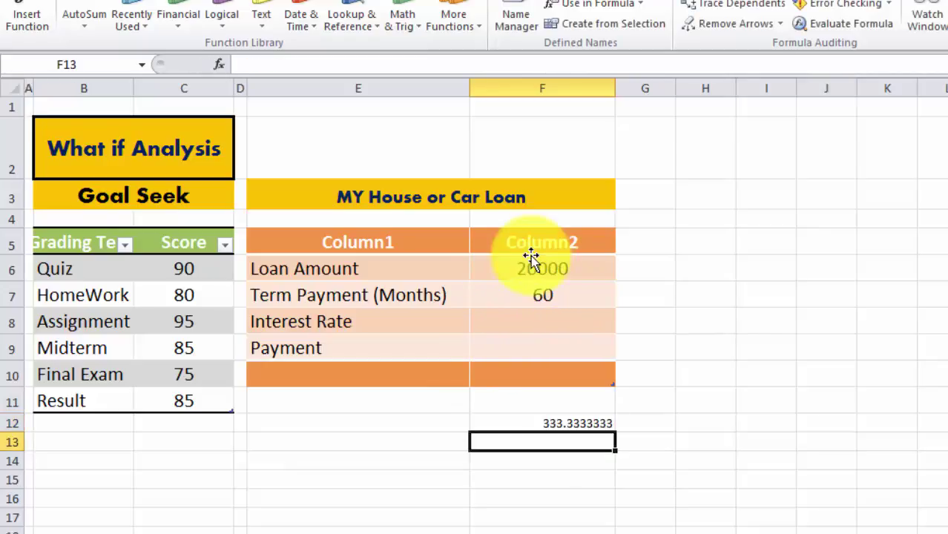
pyautogui.click(507, 423)
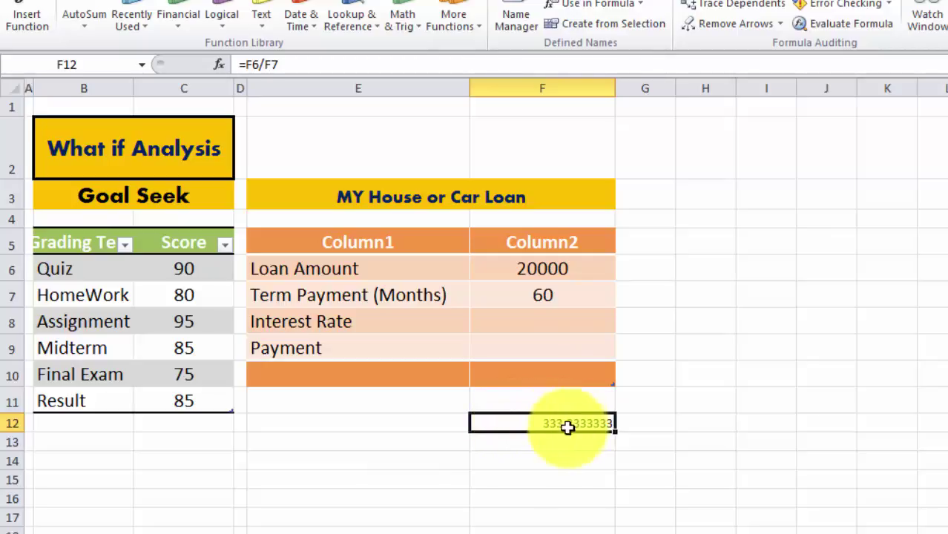
# - Enter 400 in F13 and select F12:F13 to compare it with the division result
pyautogui.click(525, 444)
pyautogui.write('400')
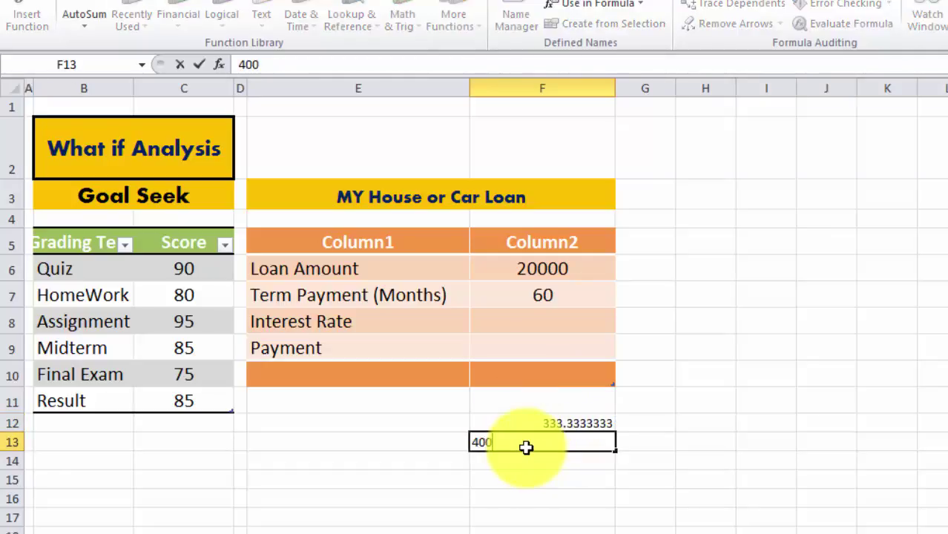
pyautogui.press('Return')
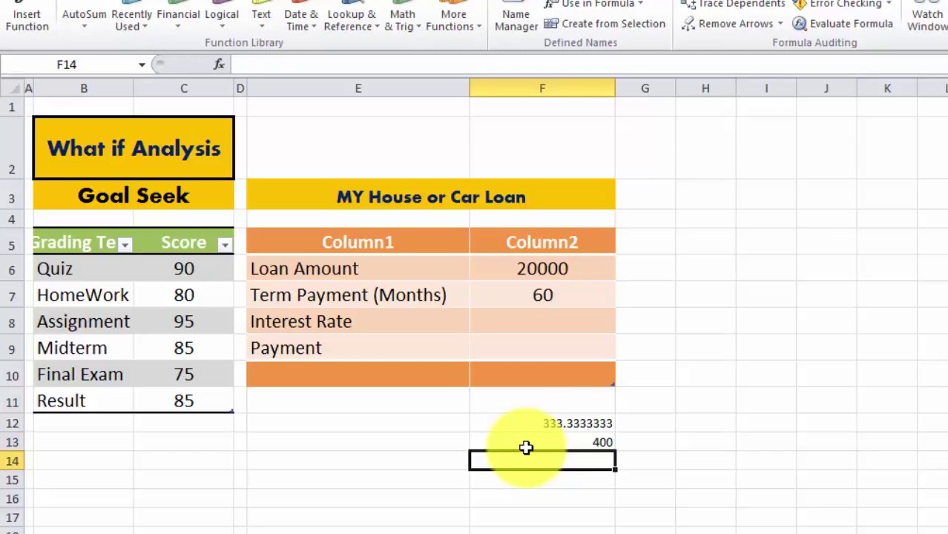
pyautogui.click(526, 444)
pyautogui.click(533, 421)
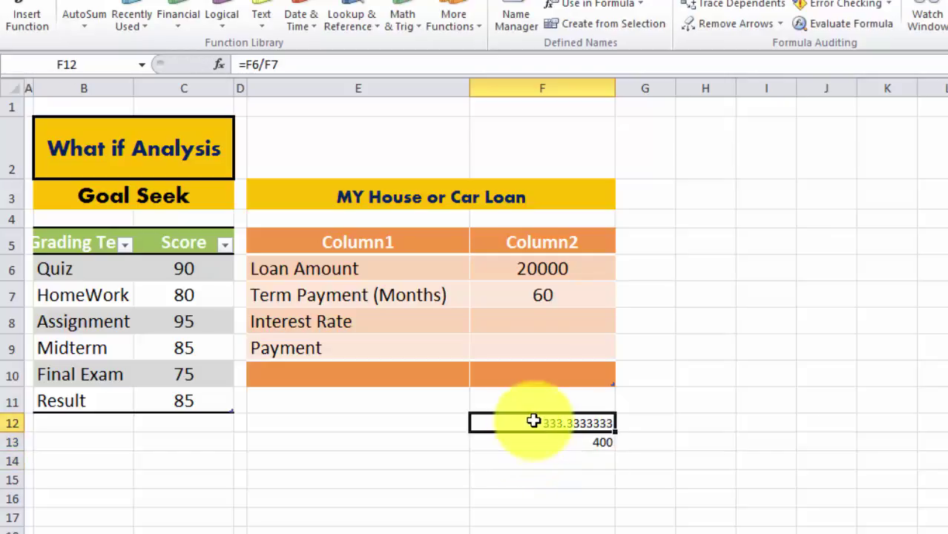
pyautogui.click(538, 438)
pyautogui.click(529, 422)
pyautogui.moveTo(541, 428); pyautogui.dragTo(541, 475)
pyautogui.moveTo(535, 427); pyautogui.dragTo(538, 438)
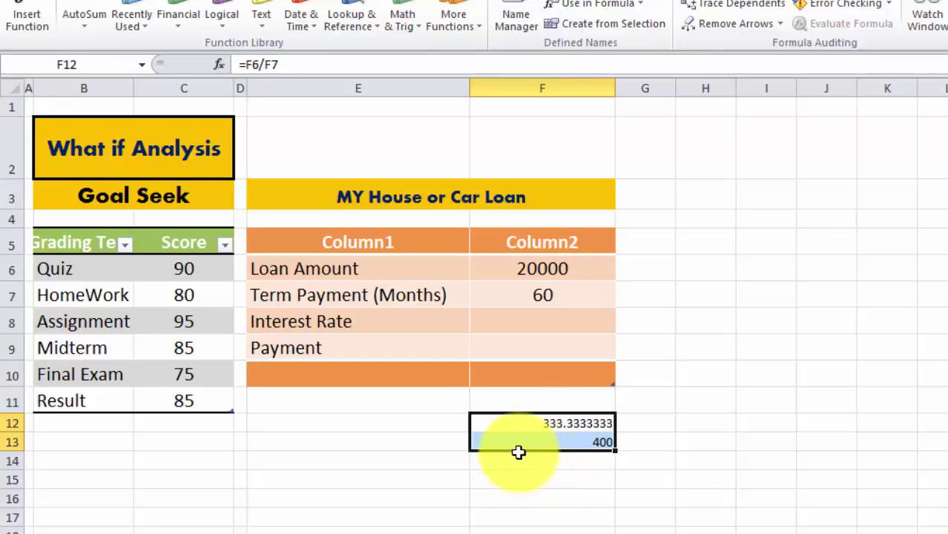
pyautogui.click(550, 349)
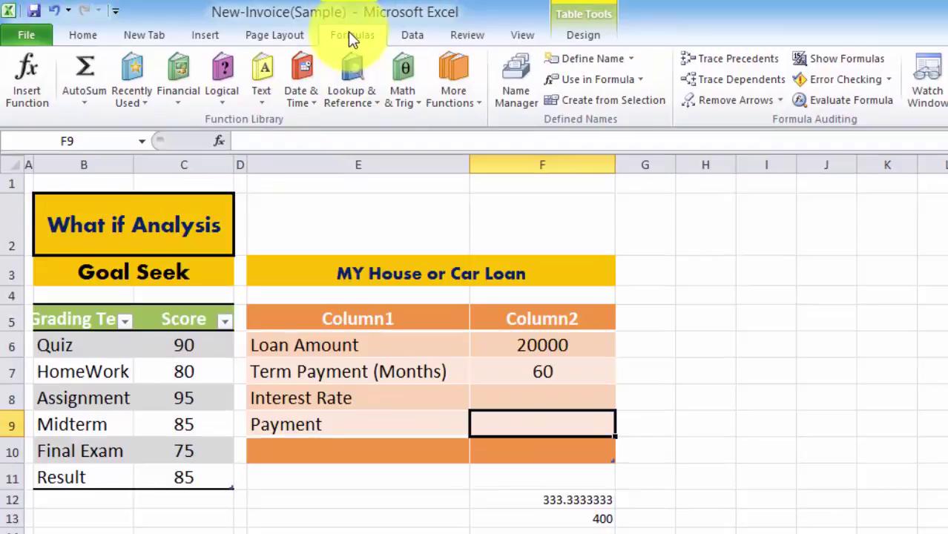
# - Pick PMT from the Financial functions list to start the Payment formula in F9
pyautogui.click(169, 93)
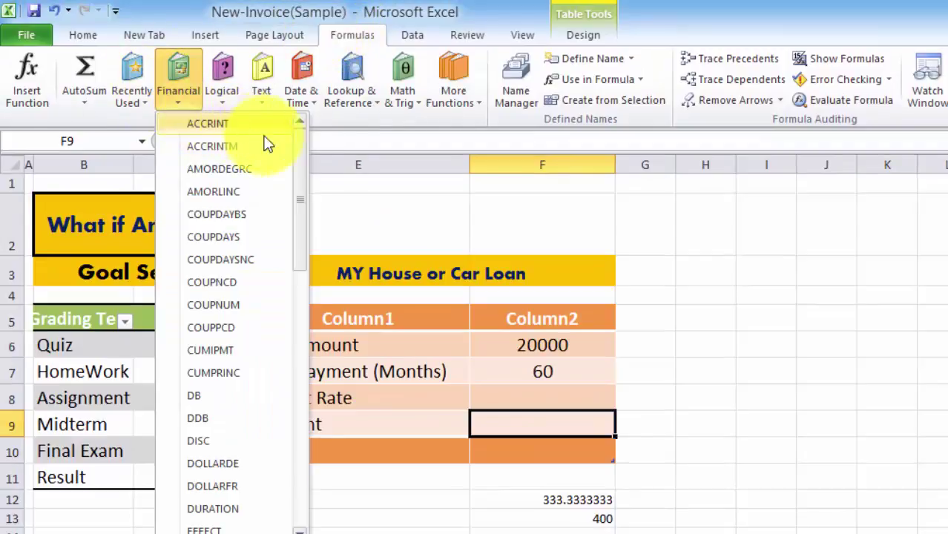
pyautogui.moveTo(300, 148); pyautogui.dragTo(298, 330)
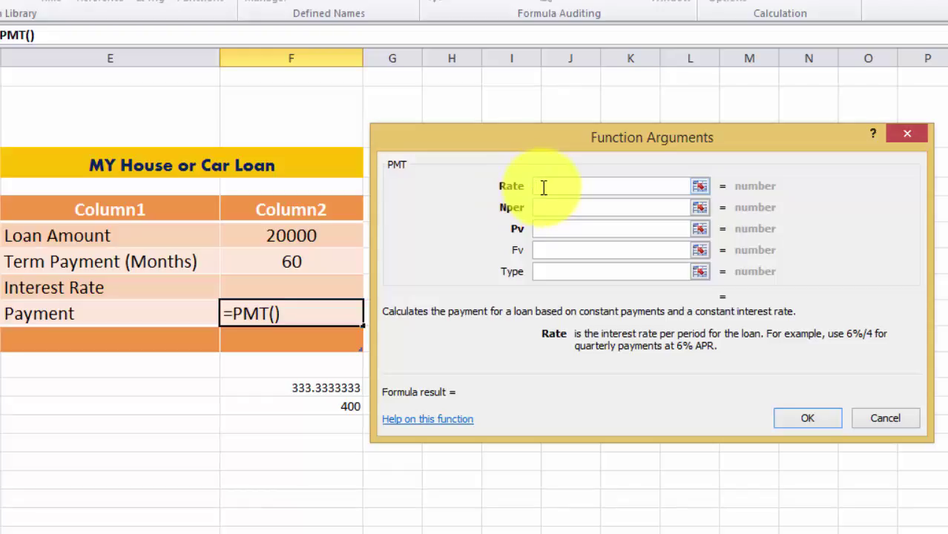
# - Set the PMT Rate argument to F8/12 for a monthly interest rate
pyautogui.click(700, 189)
pyautogui.click(290, 283)
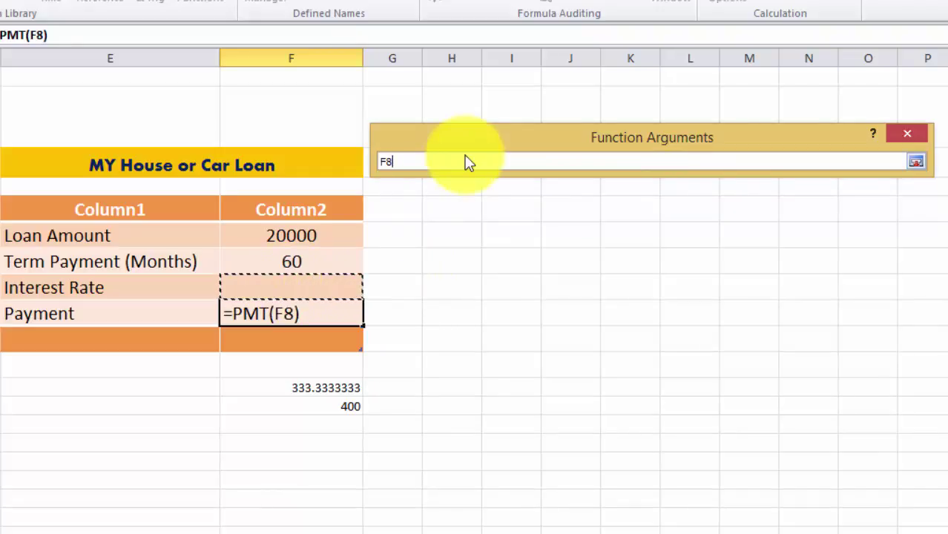
pyautogui.write('/1')
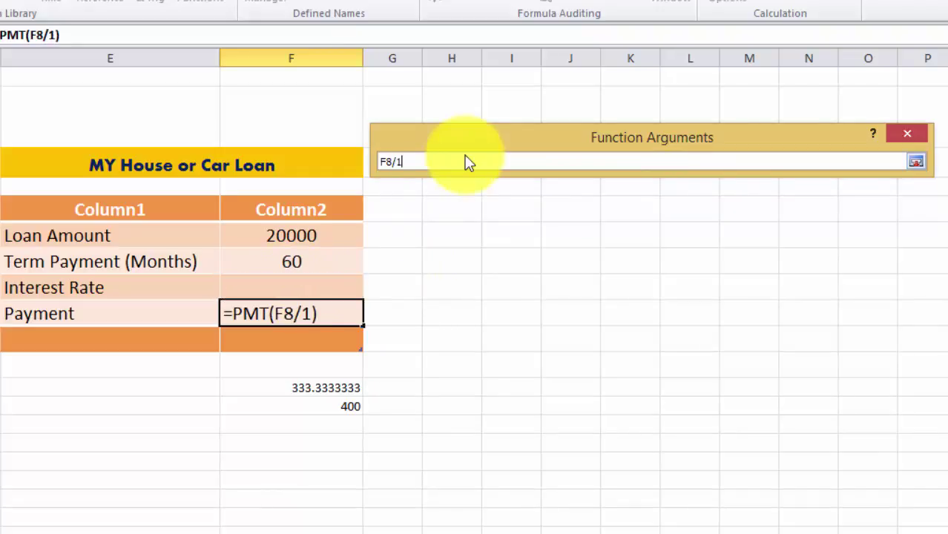
pyautogui.write('20')
pyautogui.press('BackSpace')
pyautogui.press('Return')
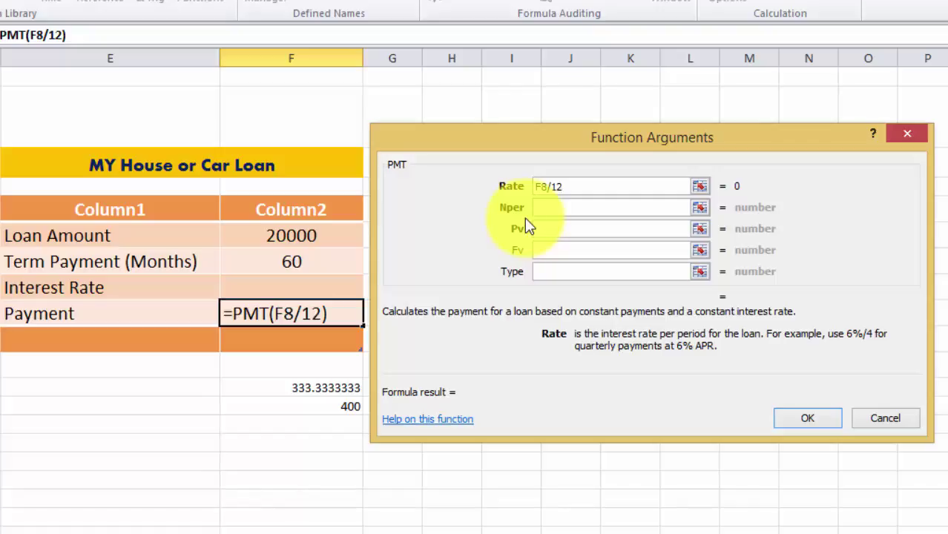
# - Set Nper to F7 (60 months) and Pv to F6 (20000), giving =PMT(F8/12,F7,F6)
pyautogui.click(699, 208)
pyautogui.click(304, 265)
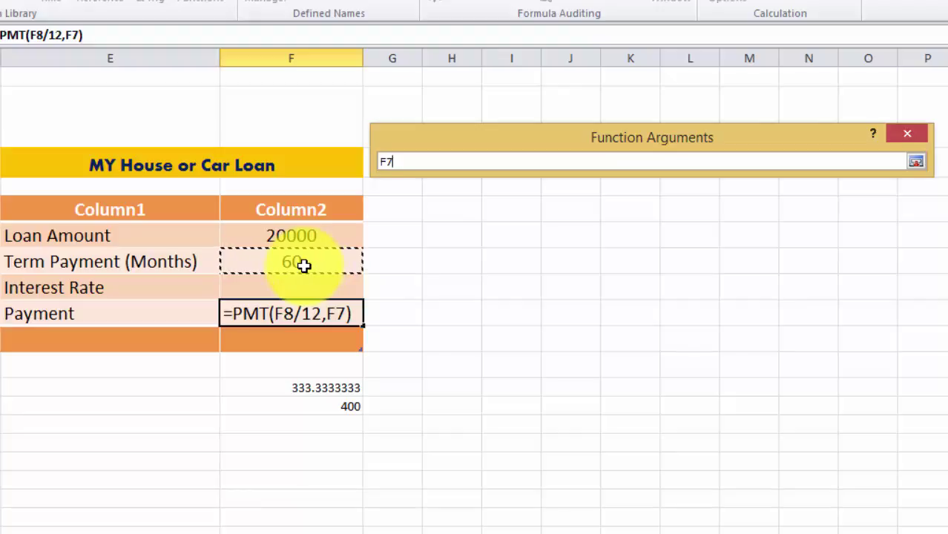
pyautogui.press('Return')
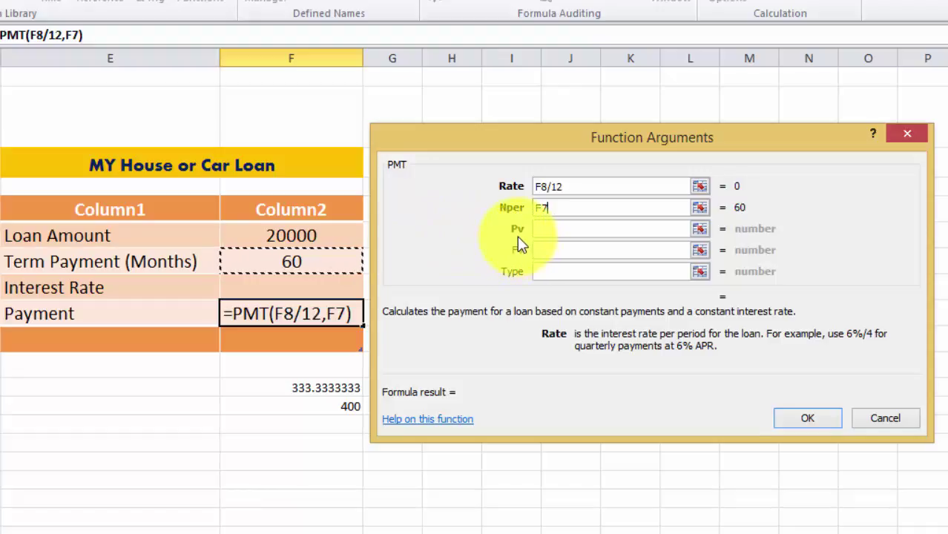
pyautogui.click(699, 230)
pyautogui.click(305, 234)
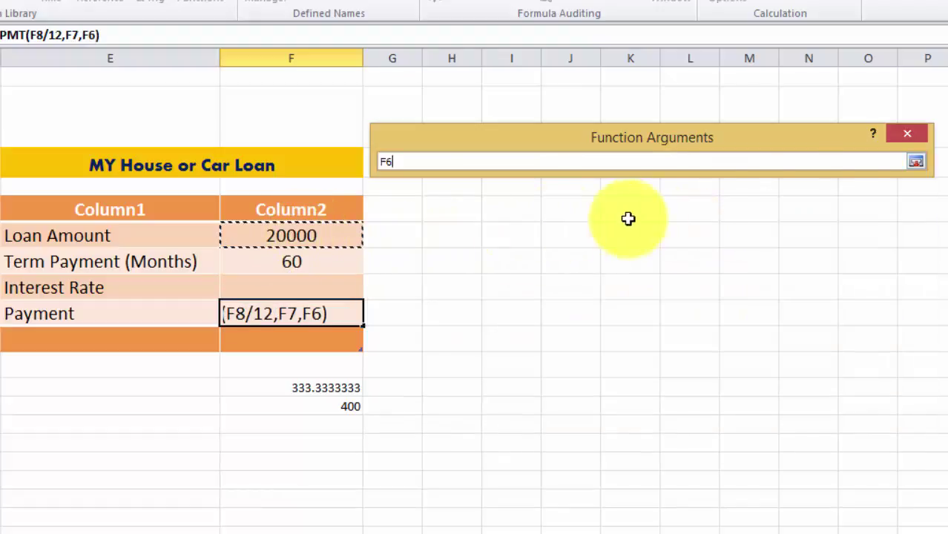
pyautogui.click(917, 161)
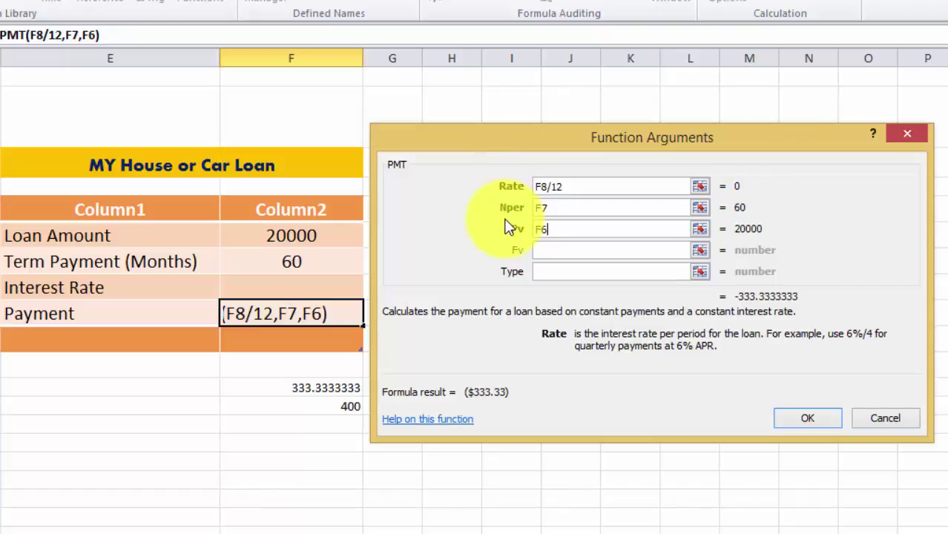
# - Commit the PMT formula so F9 shows ($333.33), then select the blank Interest Rate cell F8
pyautogui.click(804, 420)
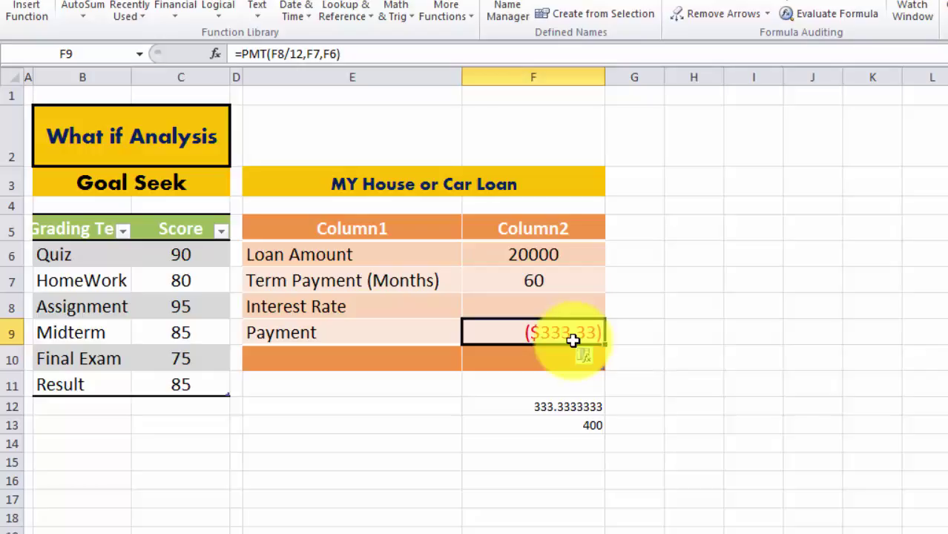
pyautogui.click(567, 306)
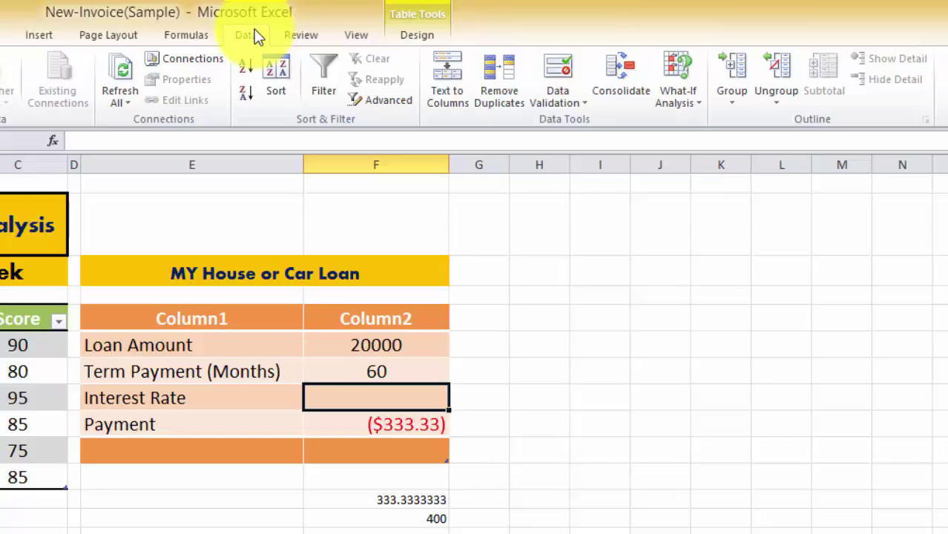
# - Open Goal Seek from What-If Analysis and move its dialog beside the loan table
pyautogui.click(693, 101)
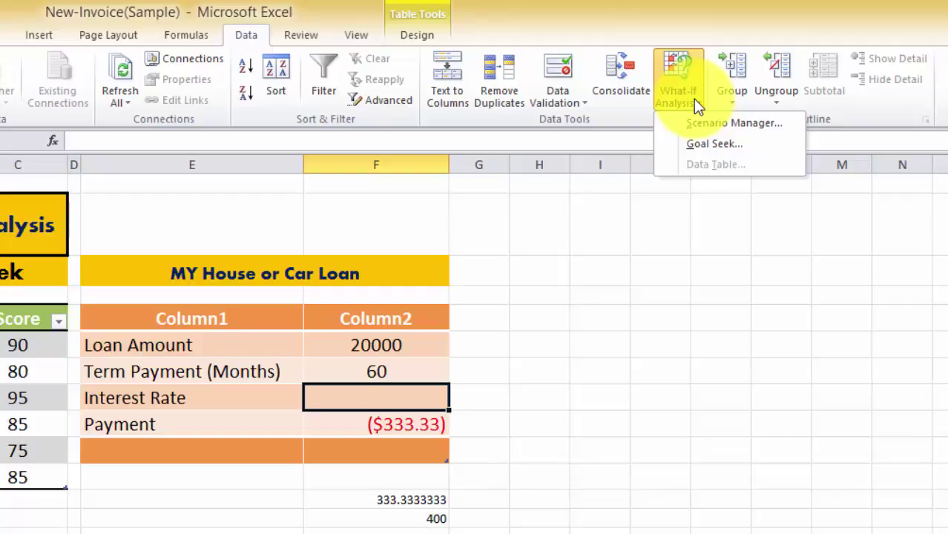
pyautogui.click(720, 147)
pyautogui.moveTo(719, 335); pyautogui.dragTo(563, 344)
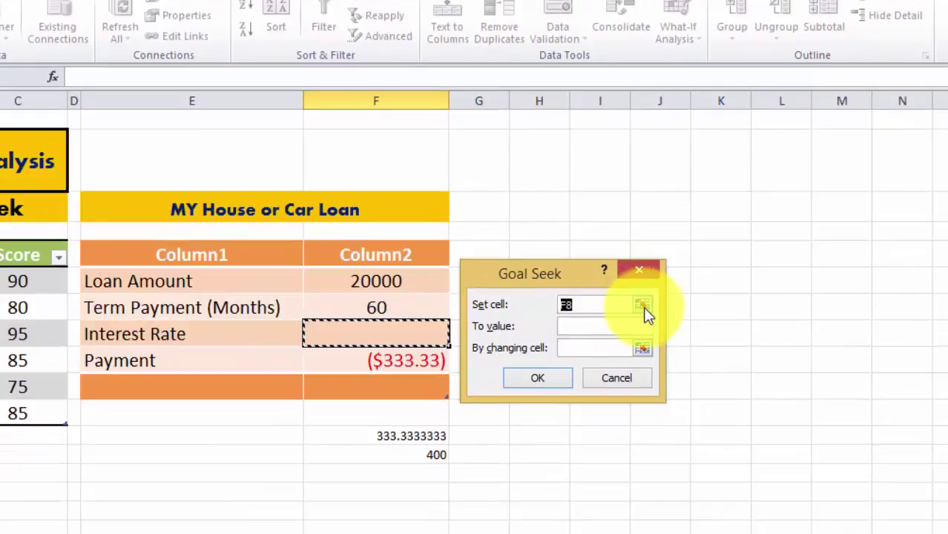
# - Fill in Goal Seek with set cell F9, to value -400, and changing cell F8
pyautogui.click(644, 308)
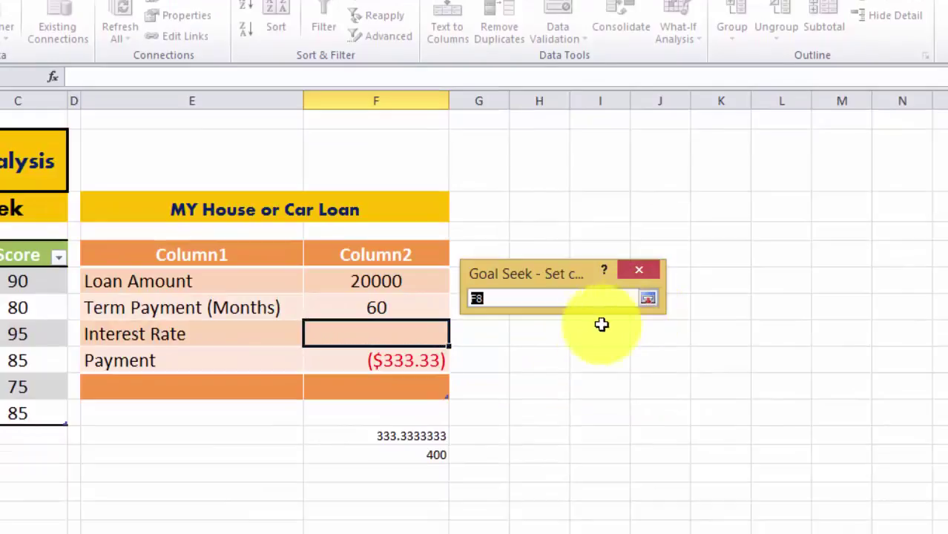
pyautogui.click(356, 365)
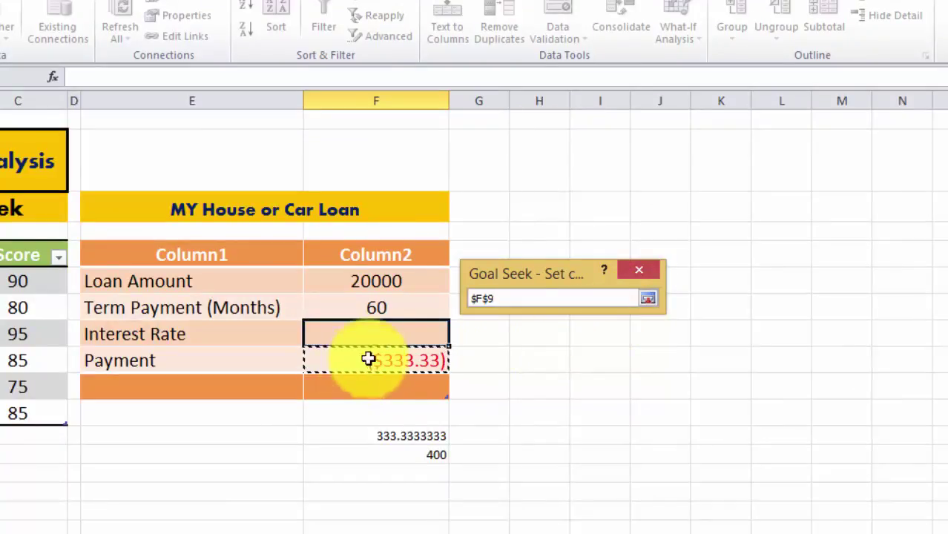
pyautogui.click(648, 299)
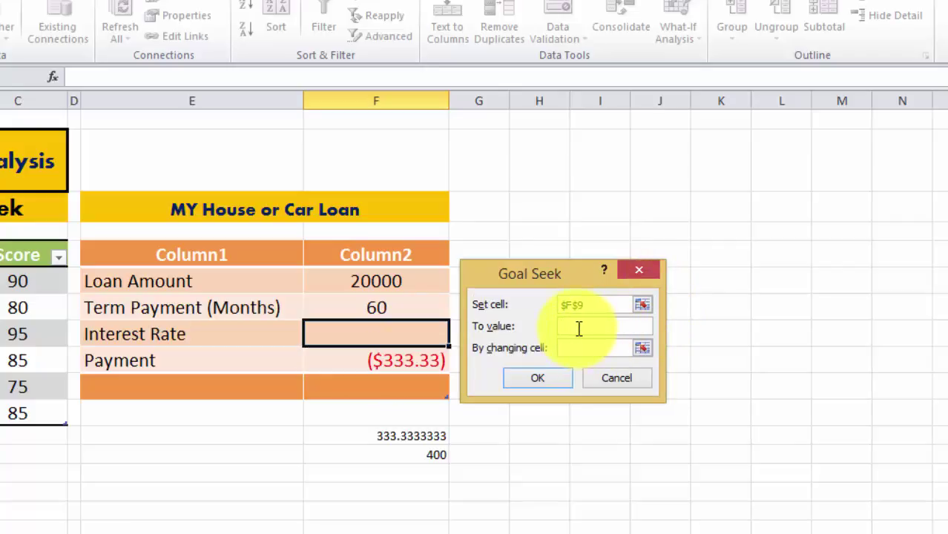
pyautogui.write('4')
pyautogui.press('BackSpace')
pyautogui.write('400')
pyautogui.write('-')
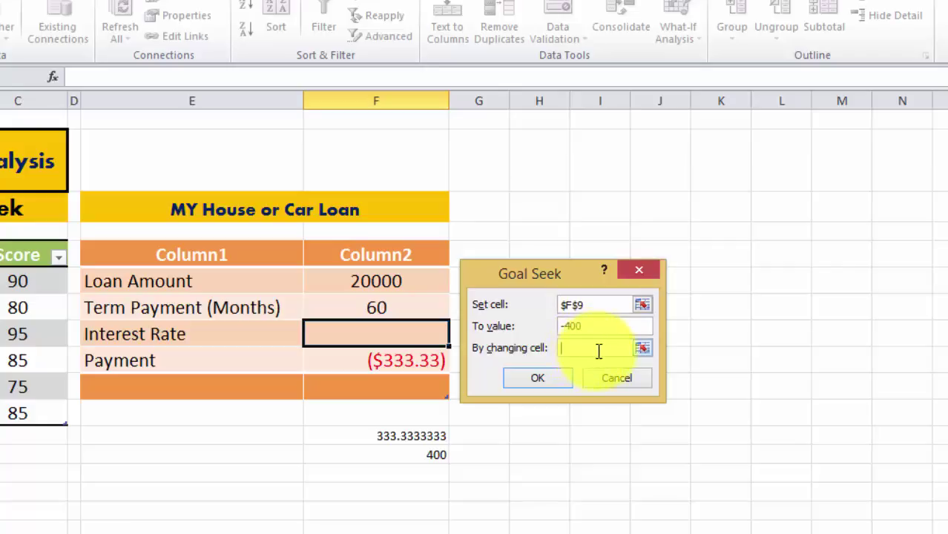
pyautogui.click(643, 348)
pyautogui.click(407, 339)
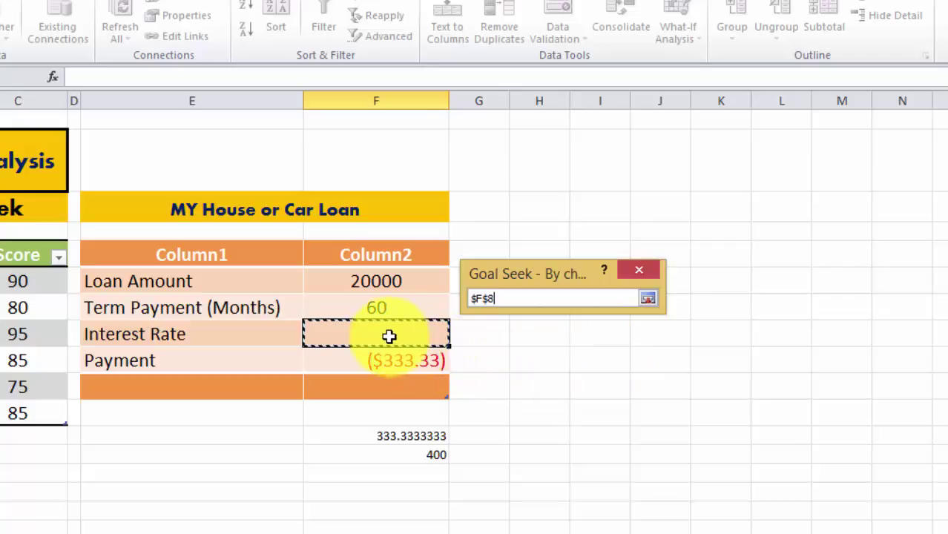
pyautogui.click(648, 297)
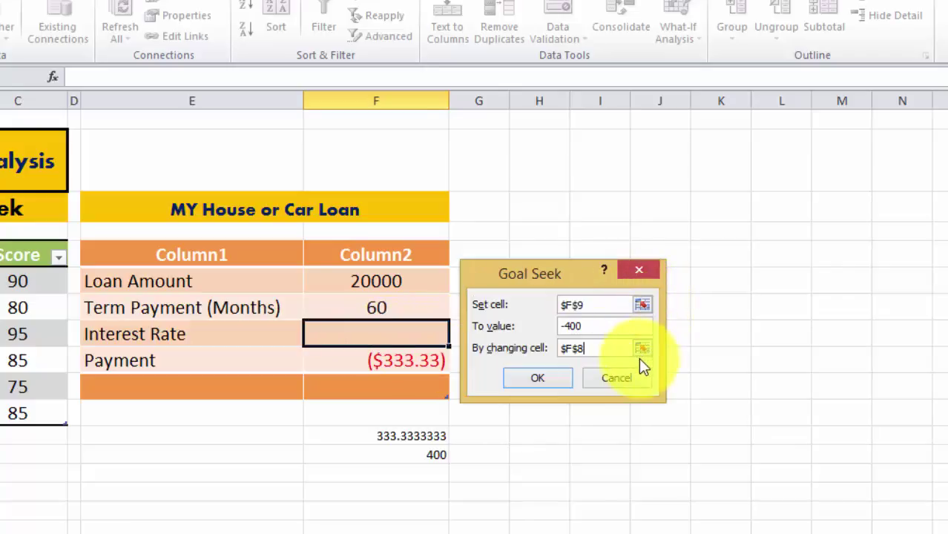
# - Run Goal Seek and keep the solution: F8 becomes 0.074200448, payment ($400.00)
pyautogui.click(542, 377)
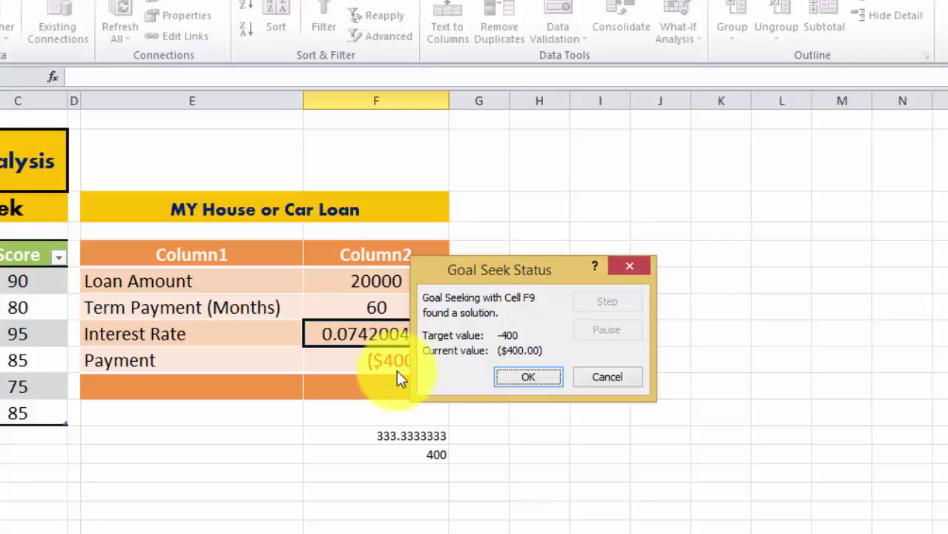
pyautogui.moveTo(497, 270); pyautogui.dragTo(549, 268)
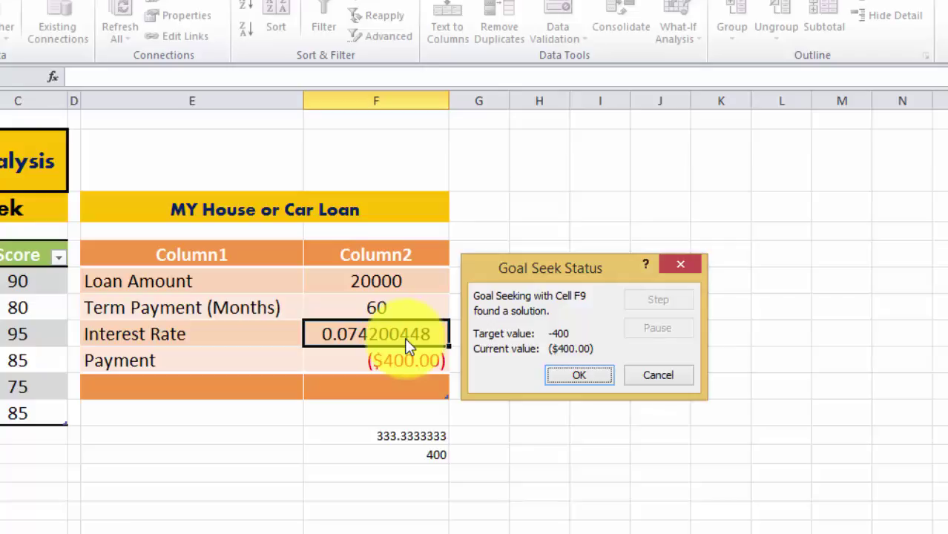
pyautogui.click(577, 376)
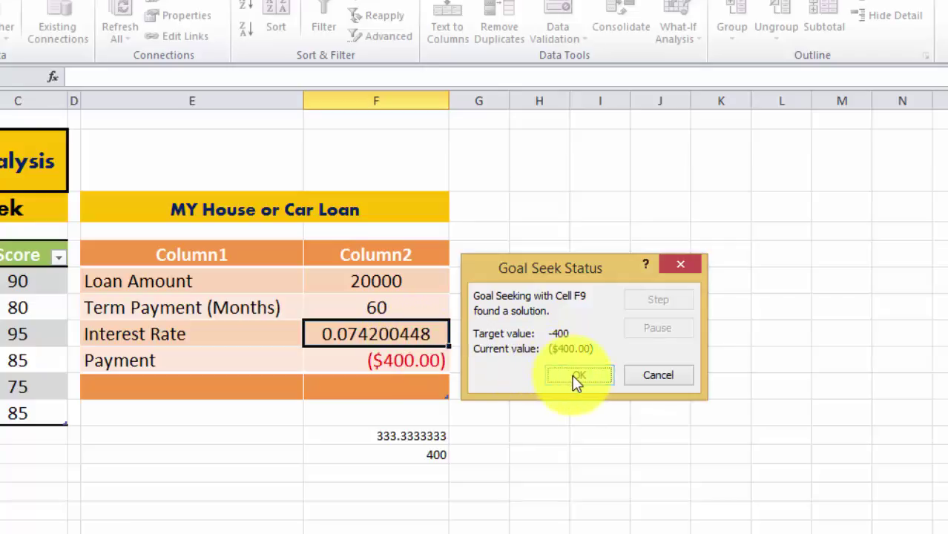